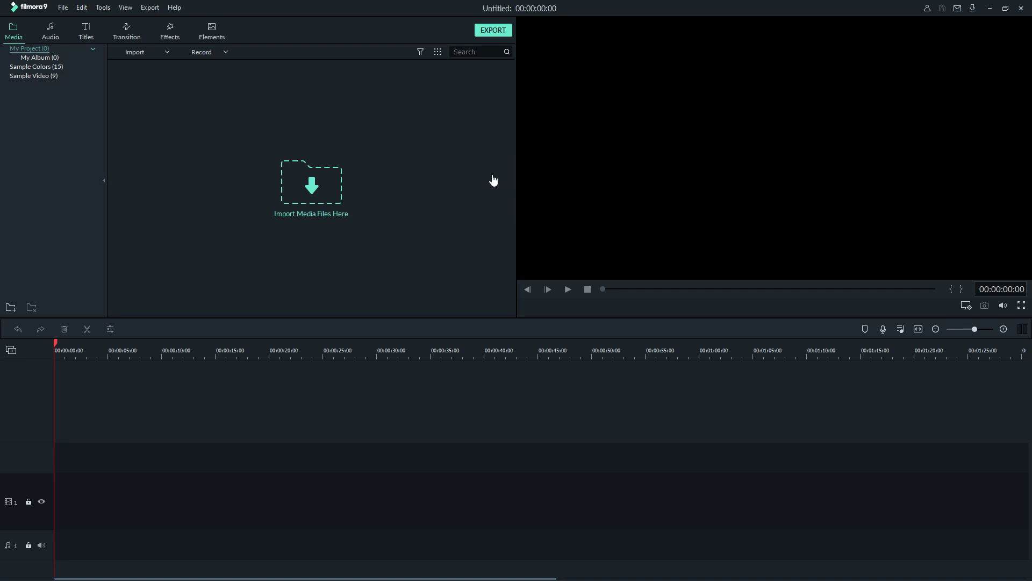
Import the Taxi driver video into the Filmora9 media library.
{"action": "left_click", "coordinate": [326, 195]}
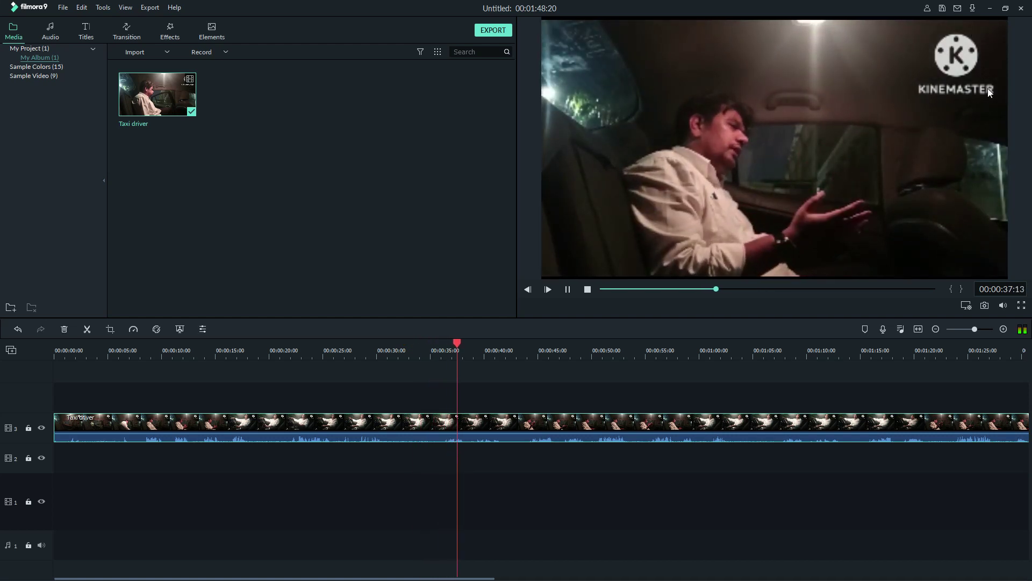
Pause playback and drag the Utility effect Mosaic onto the track above the Taxi driver clip.
{"action": "left_click", "coordinate": [569, 290]}
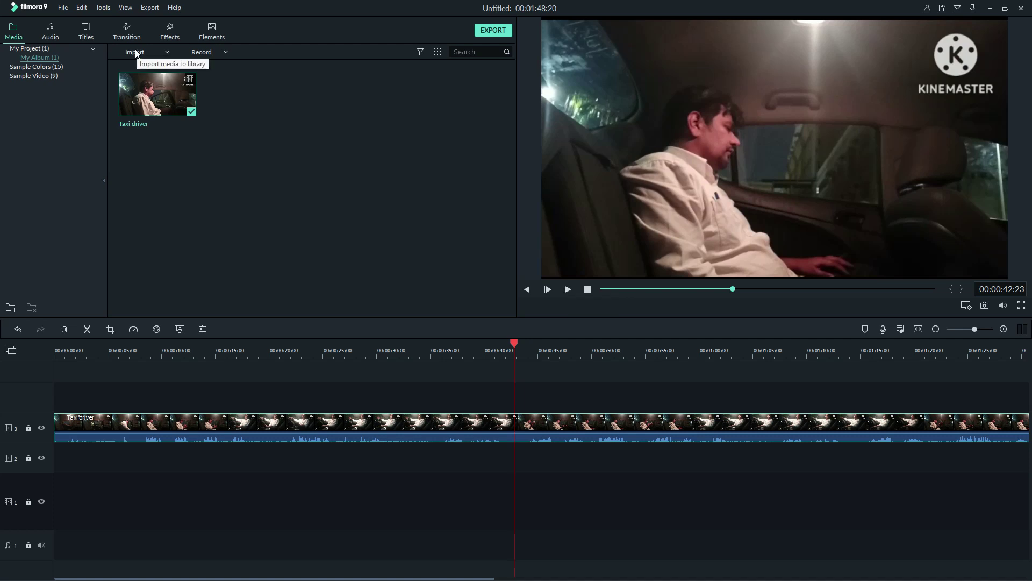
{"action": "left_click", "coordinate": [169, 31]}
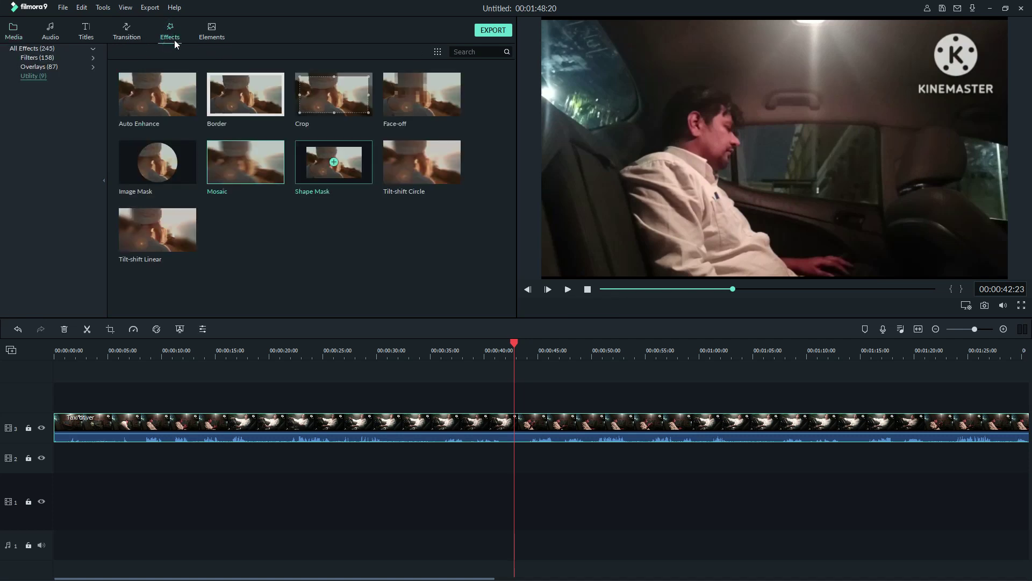
{"action": "left_click", "coordinate": [492, 51]}
{"action": "left_click", "coordinate": [37, 67]}
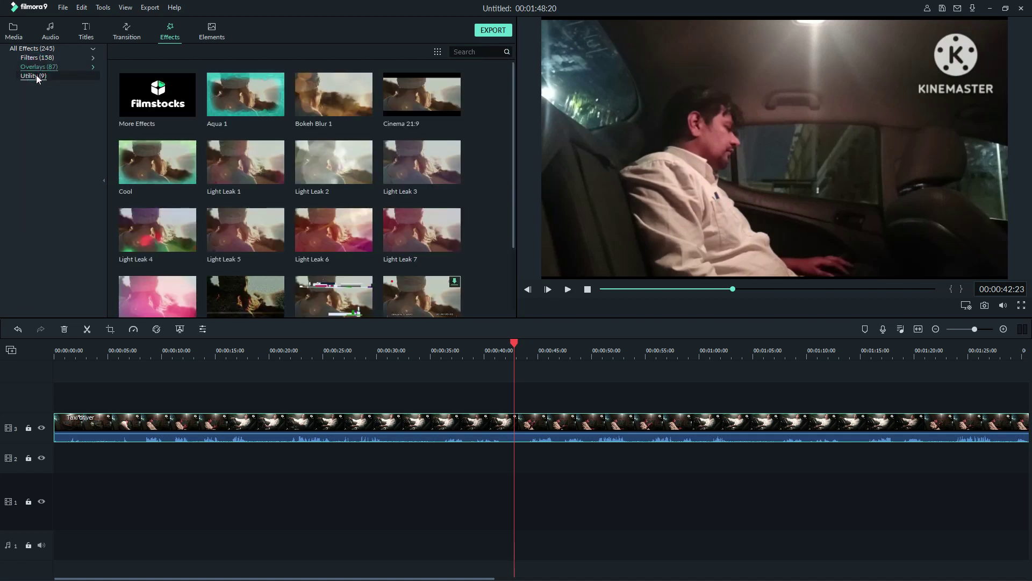
{"action": "left_click", "coordinate": [37, 75]}
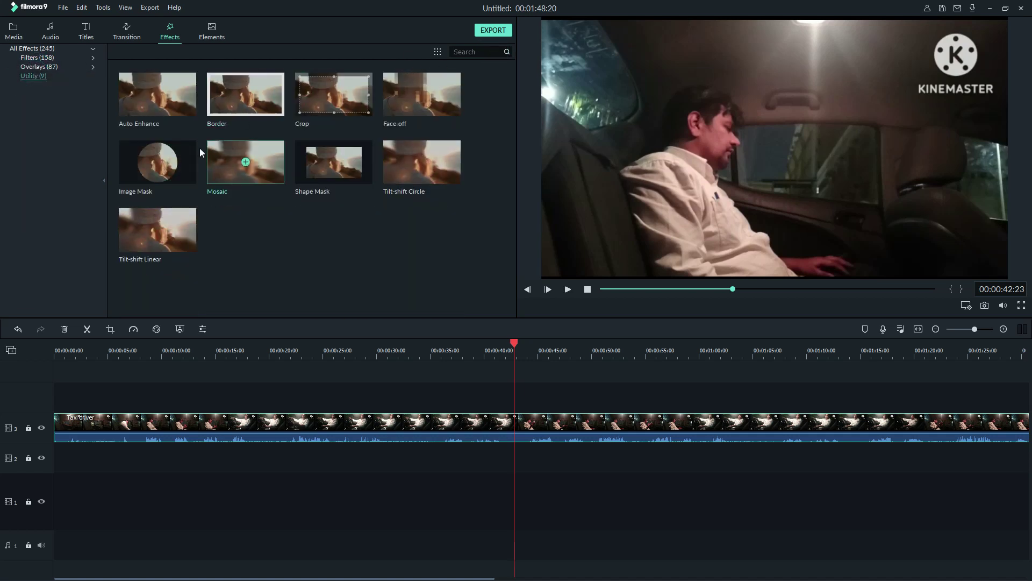
{"action": "left_click", "coordinate": [228, 167]}
{"action": "left_click", "coordinate": [247, 172]}
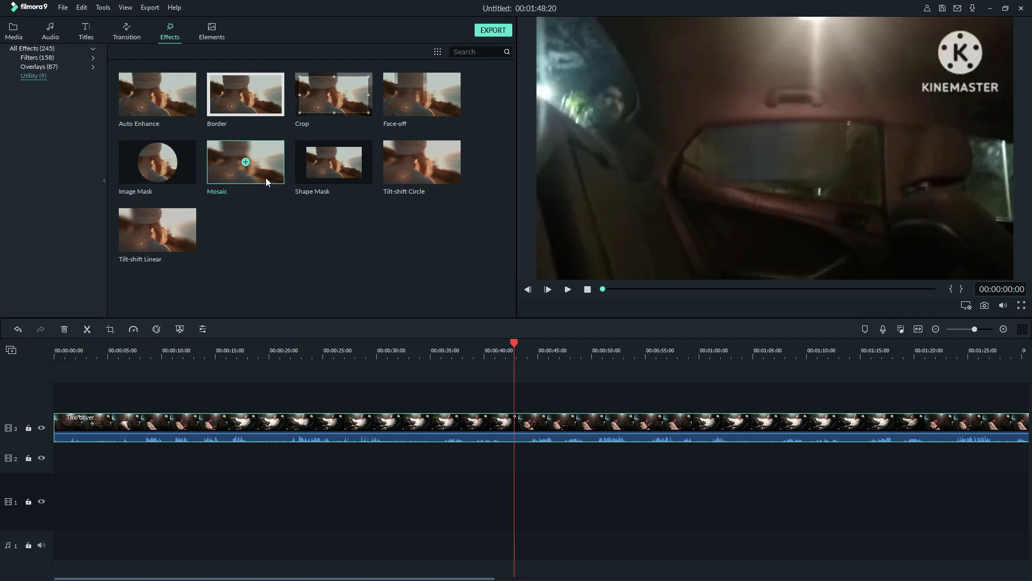
{"action": "left_click_drag", "start_coordinate": [265, 178], "coordinate": [1028, 412]}
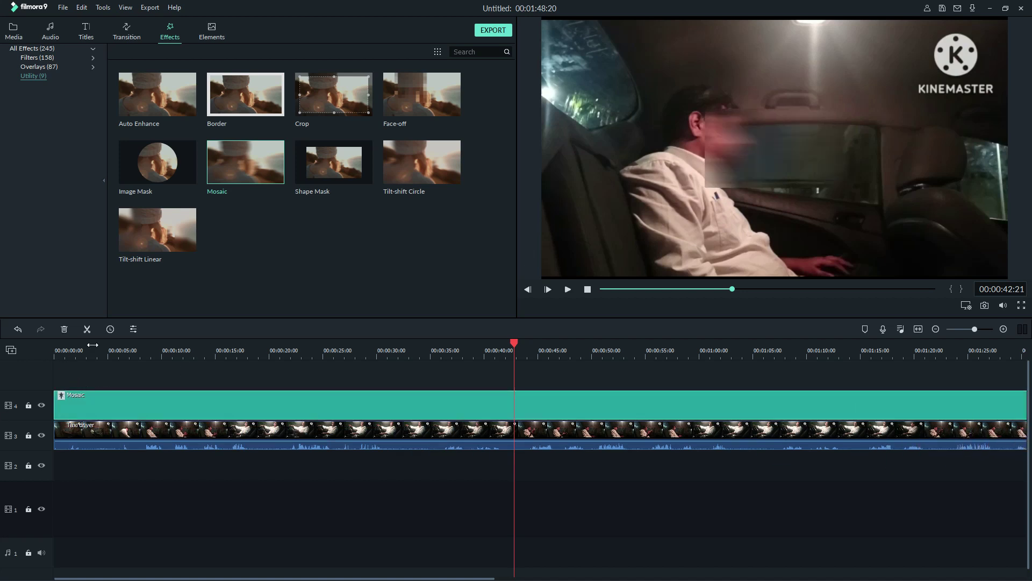
Move the mosaic box onto the top-right KINEMASTER watermark, shrink it to fit, and confirm.
{"action": "double_click", "coordinate": [744, 165]}
{"action": "left_click", "coordinate": [744, 164]}
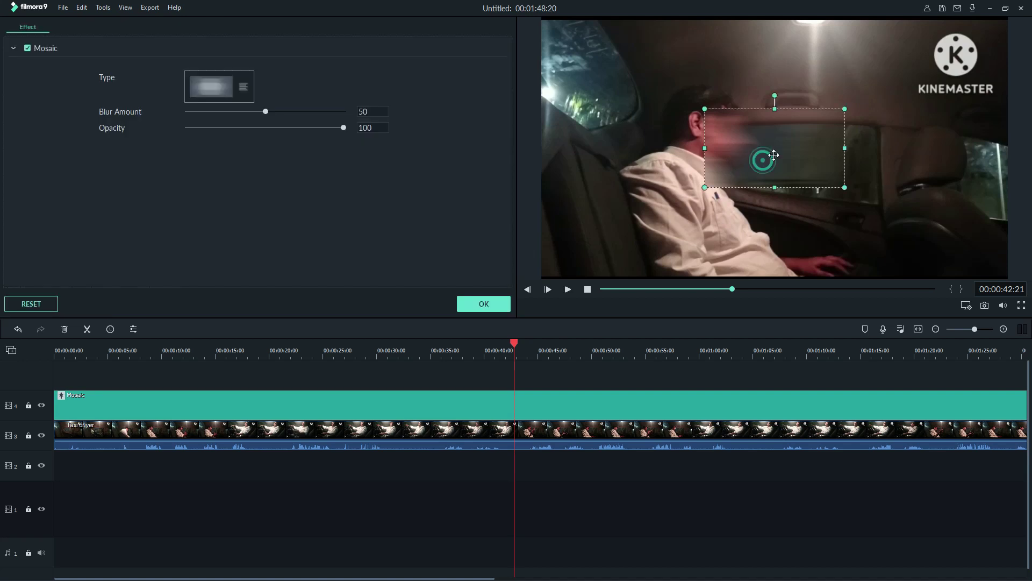
{"action": "left_click_drag", "start_coordinate": [774, 155], "coordinate": [933, 76]}
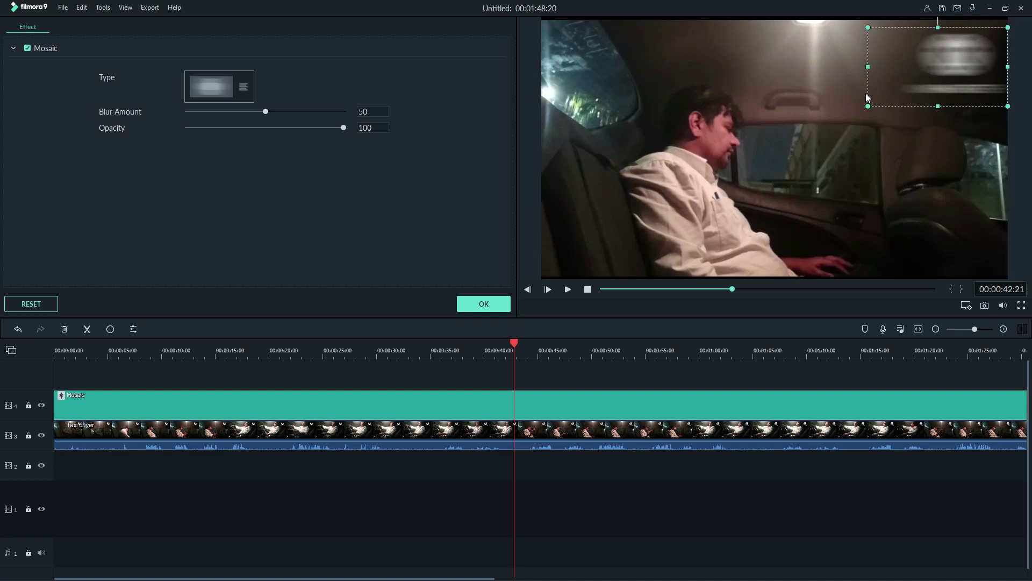
{"action": "left_click_drag", "start_coordinate": [868, 105], "coordinate": [906, 89]}
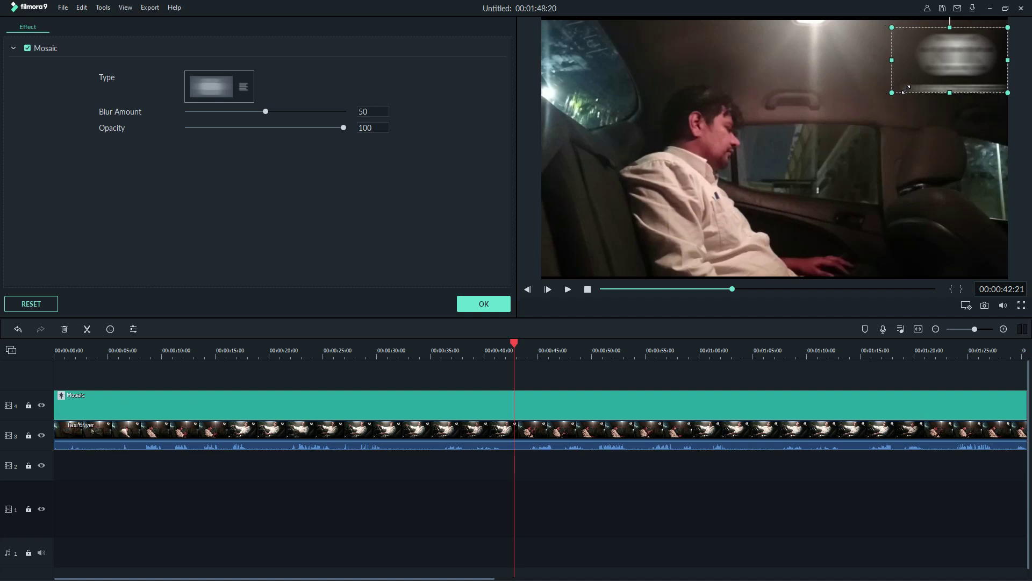
{"action": "left_click", "coordinate": [908, 123]}
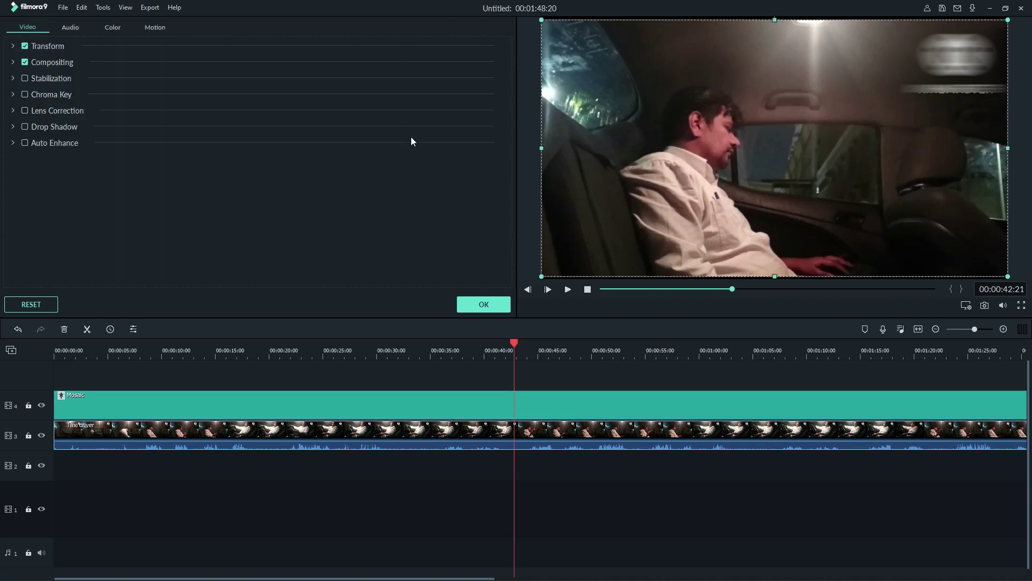
{"action": "left_click", "coordinate": [460, 304]}
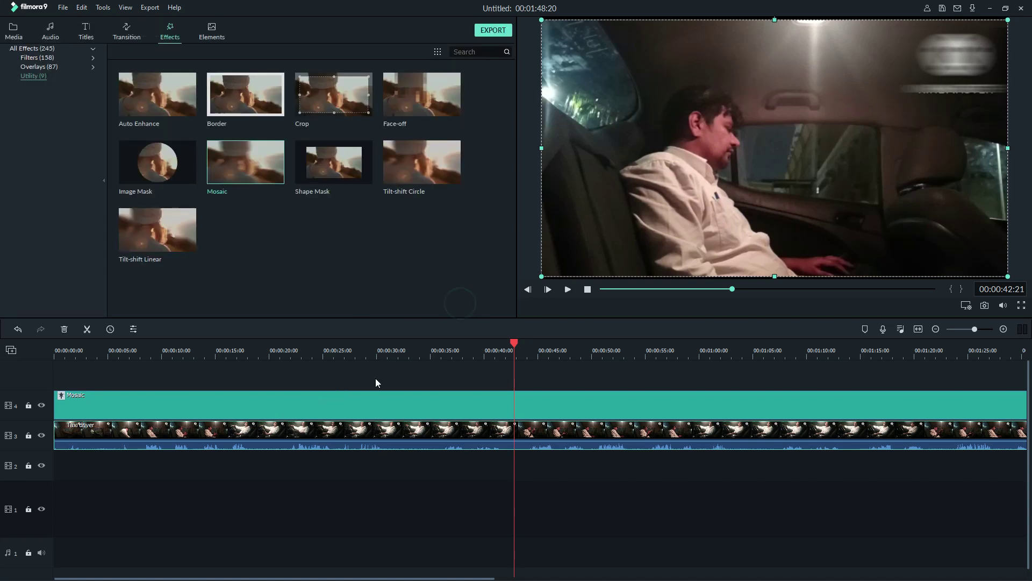
Try the second, pixelated, cloud-like and horizontal-bar Mosaic types on the watermark.
{"action": "double_click", "coordinate": [356, 408]}
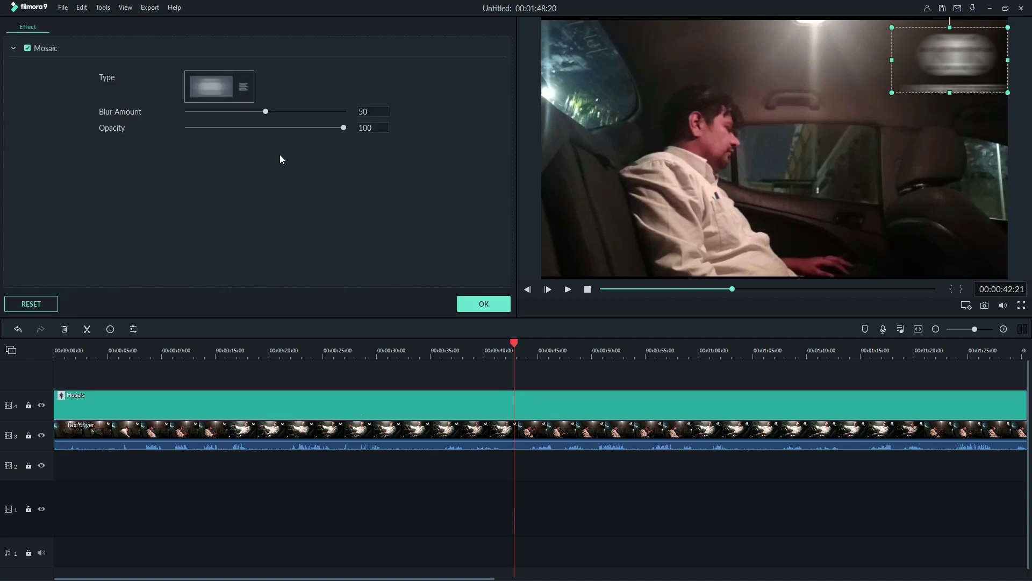
{"action": "left_click", "coordinate": [244, 92]}
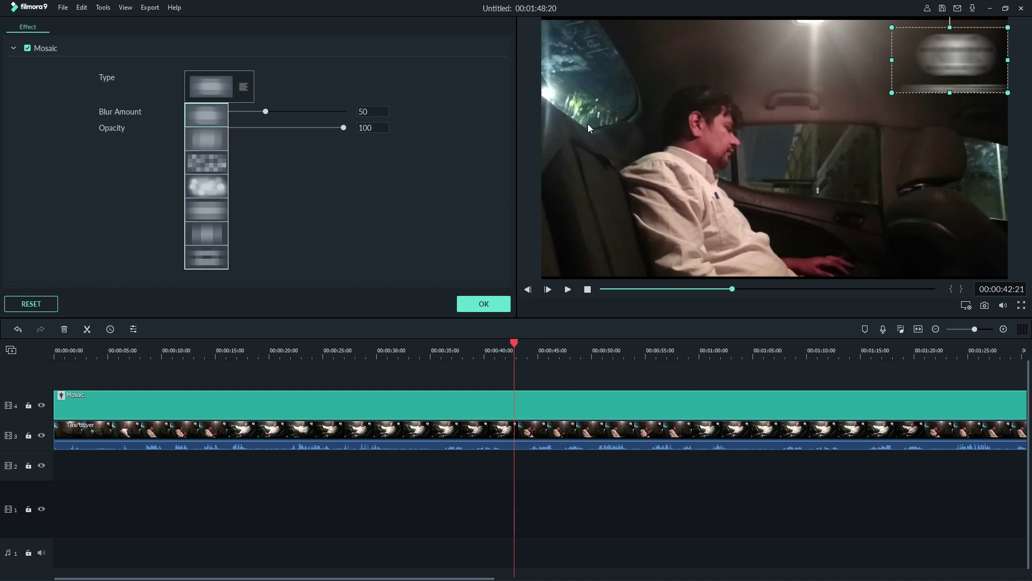
{"action": "left_click", "coordinate": [204, 139]}
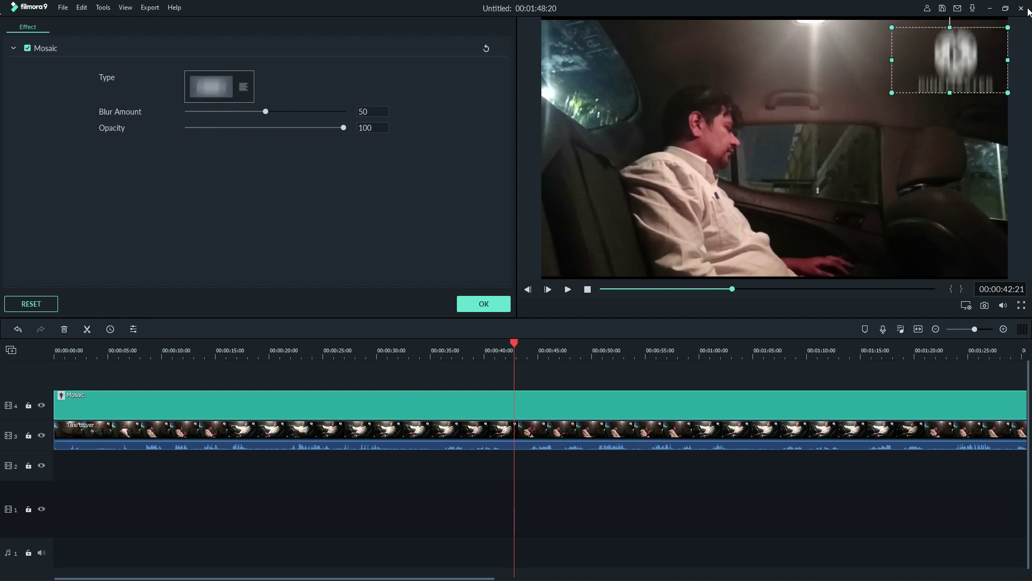
{"action": "left_click", "coordinate": [243, 87]}
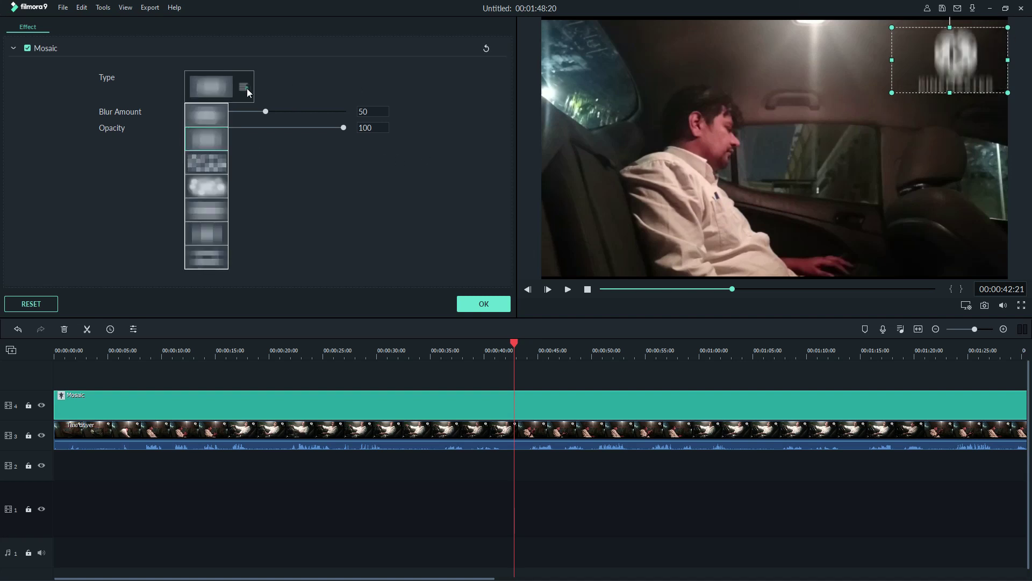
{"action": "left_click", "coordinate": [214, 161]}
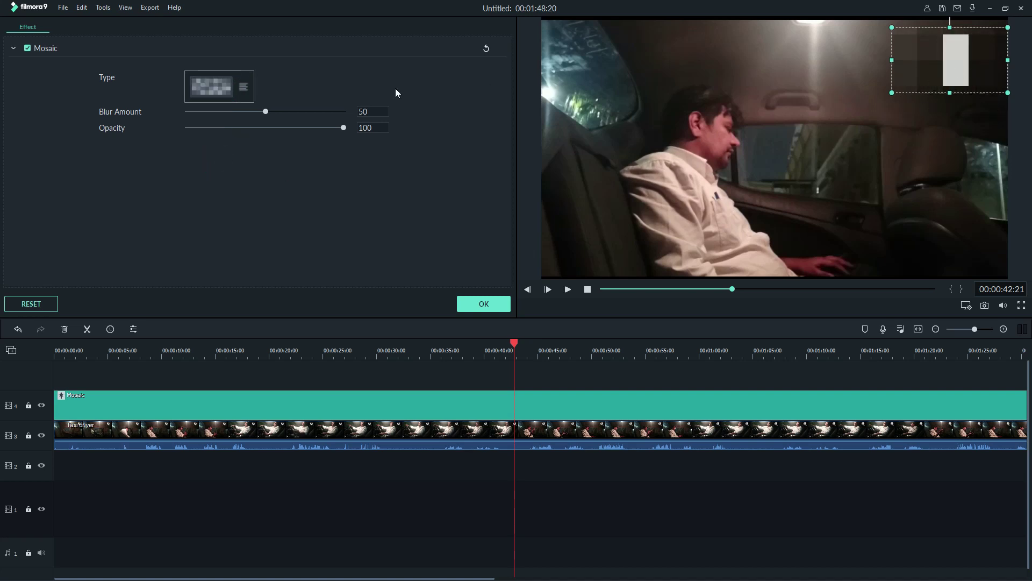
{"action": "left_click", "coordinate": [247, 87]}
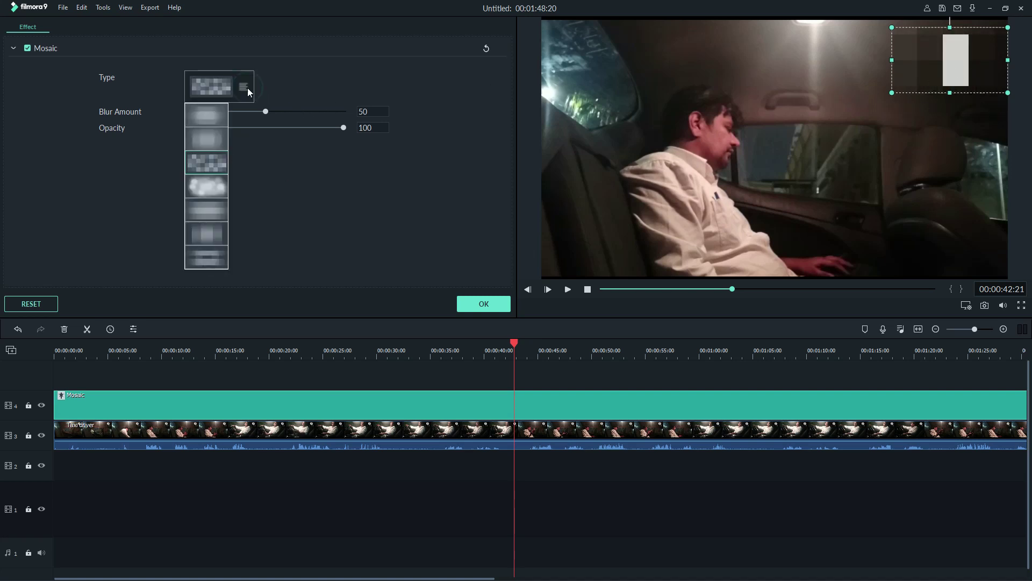
{"action": "left_click", "coordinate": [203, 183]}
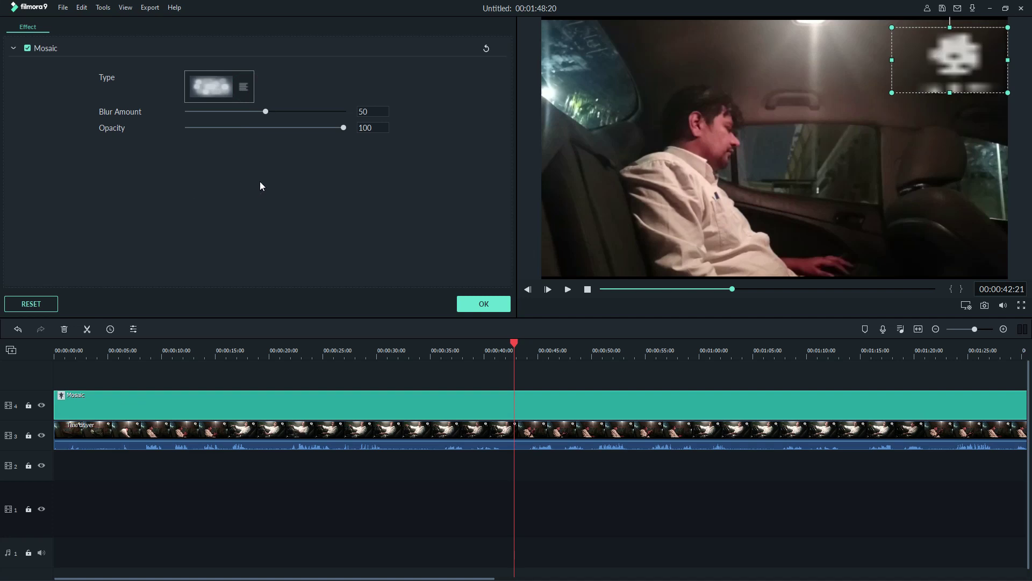
{"action": "left_click", "coordinate": [242, 90]}
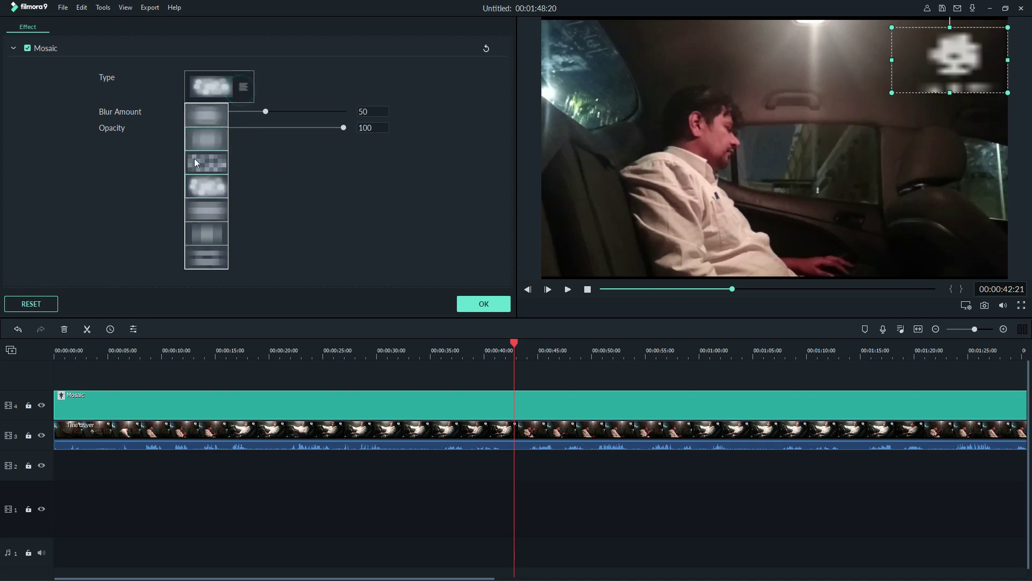
{"action": "left_click", "coordinate": [195, 214]}
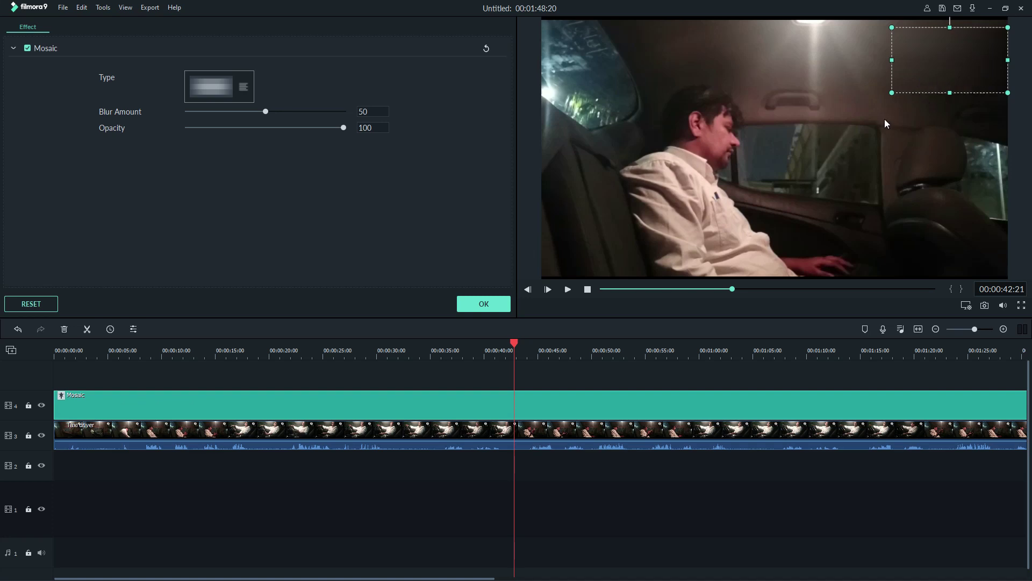
Compare the last and sixth styles, then settle on the fifth smooth blur Mosaic type.
{"action": "left_click", "coordinate": [243, 93]}
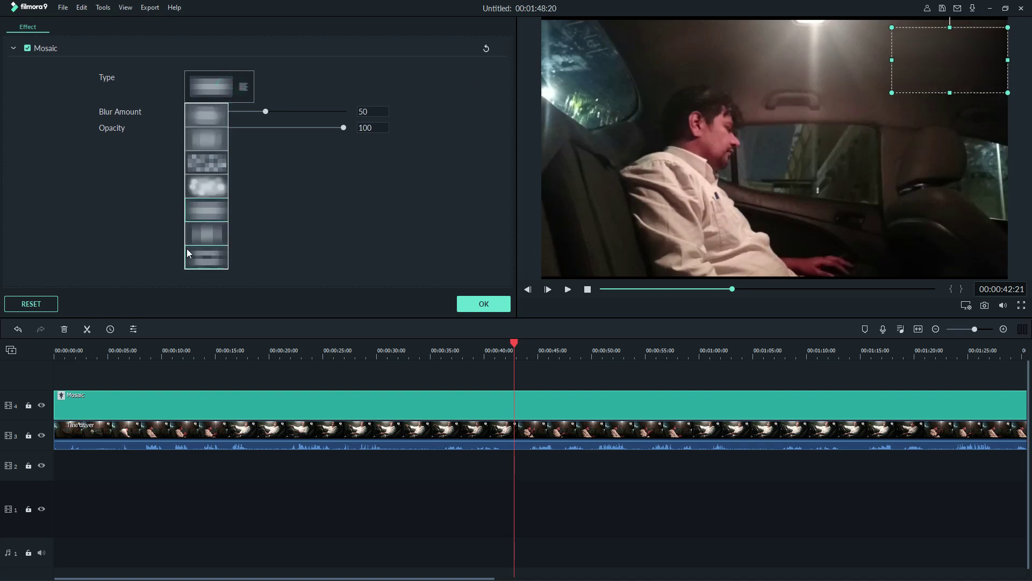
{"action": "left_click", "coordinate": [190, 251]}
{"action": "left_click", "coordinate": [247, 94]}
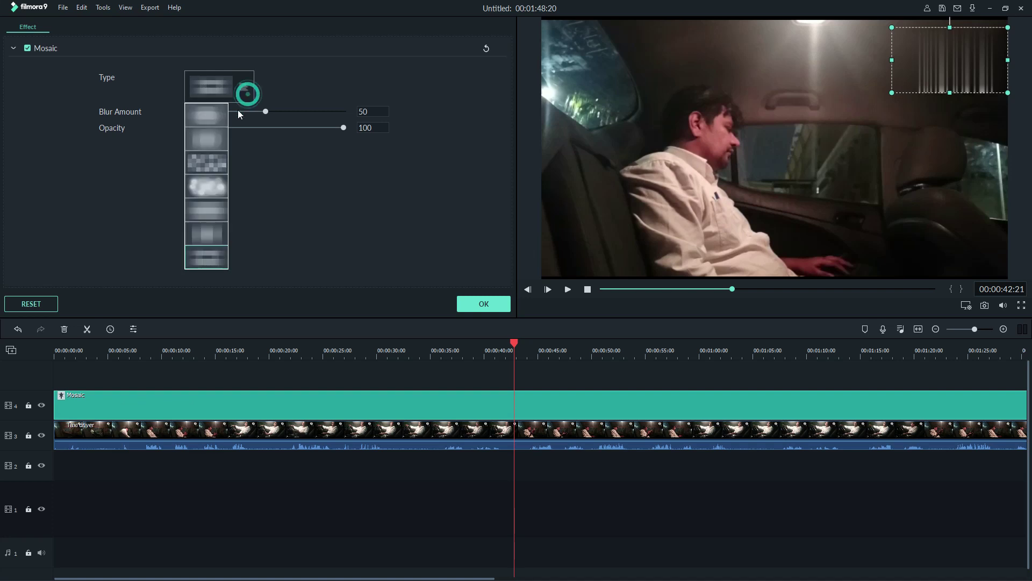
{"action": "left_click", "coordinate": [198, 230]}
{"action": "left_click", "coordinate": [243, 86]}
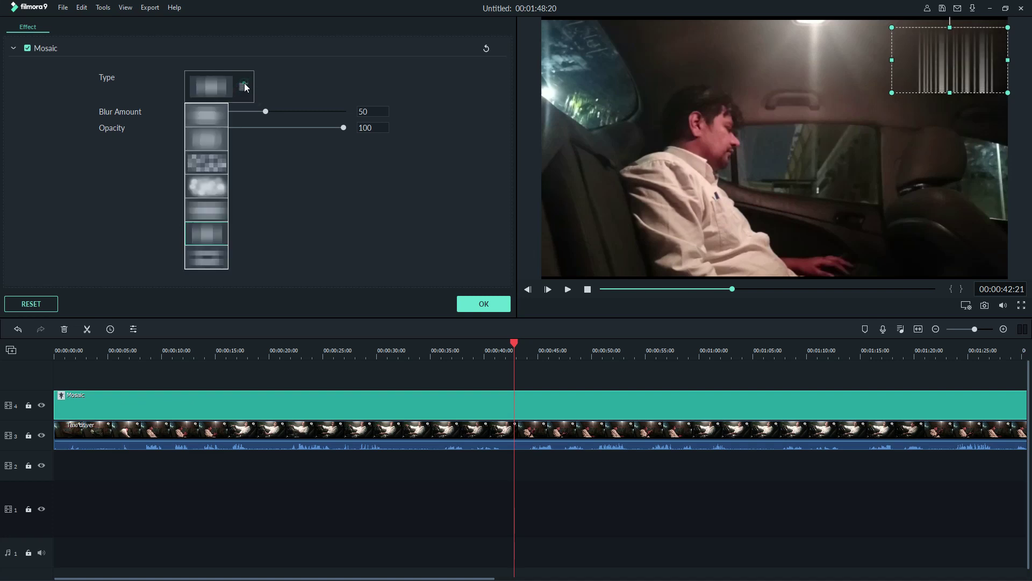
{"action": "left_click", "coordinate": [208, 207]}
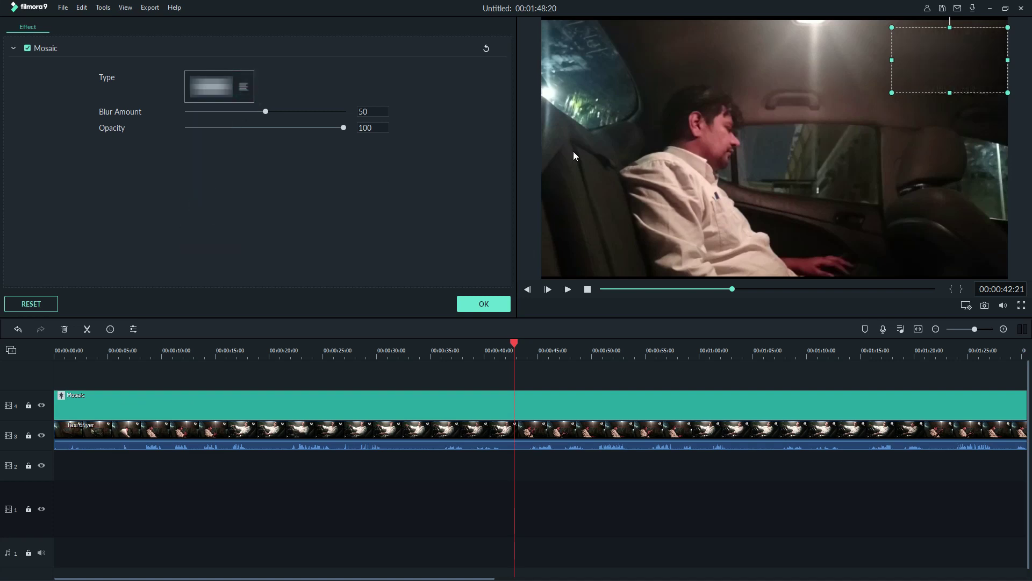
{"action": "left_click", "coordinate": [826, 137]}
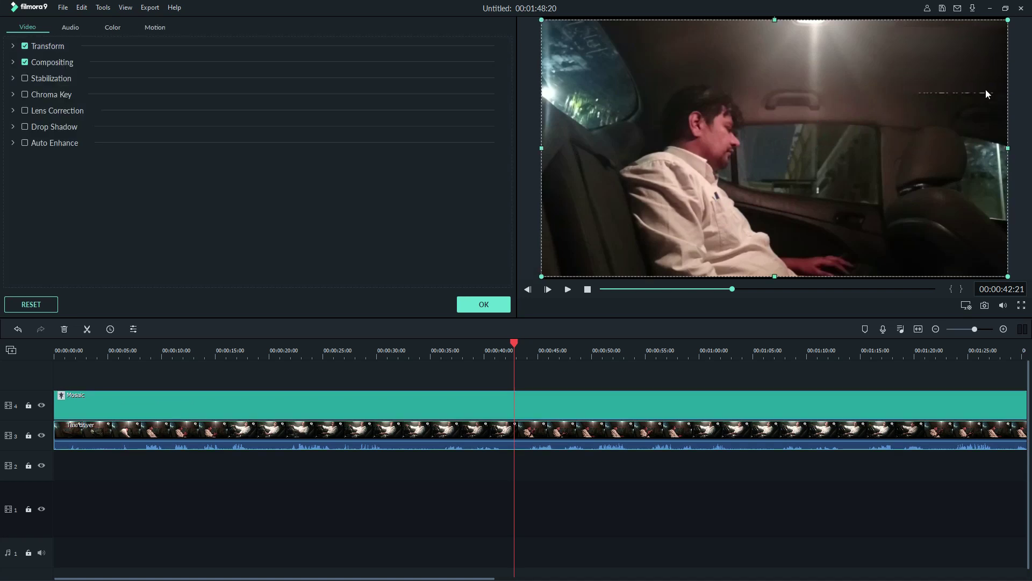
Extend the mosaic area slightly lower to fully cover the watermark.
{"action": "left_click", "coordinate": [967, 74]}
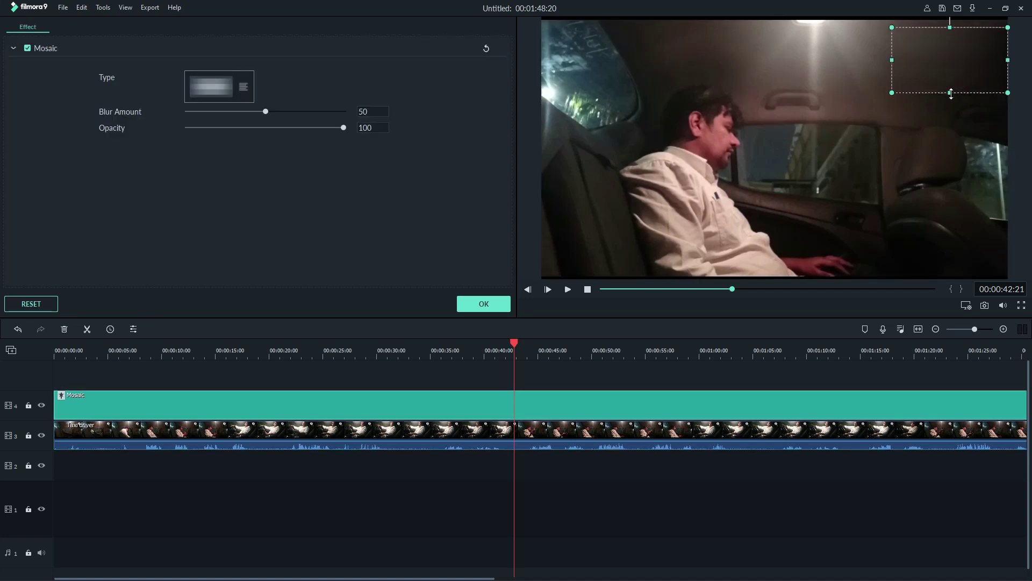
{"action": "left_click_drag", "start_coordinate": [950, 93], "coordinate": [951, 97]}
{"action": "left_click", "coordinate": [948, 119]}
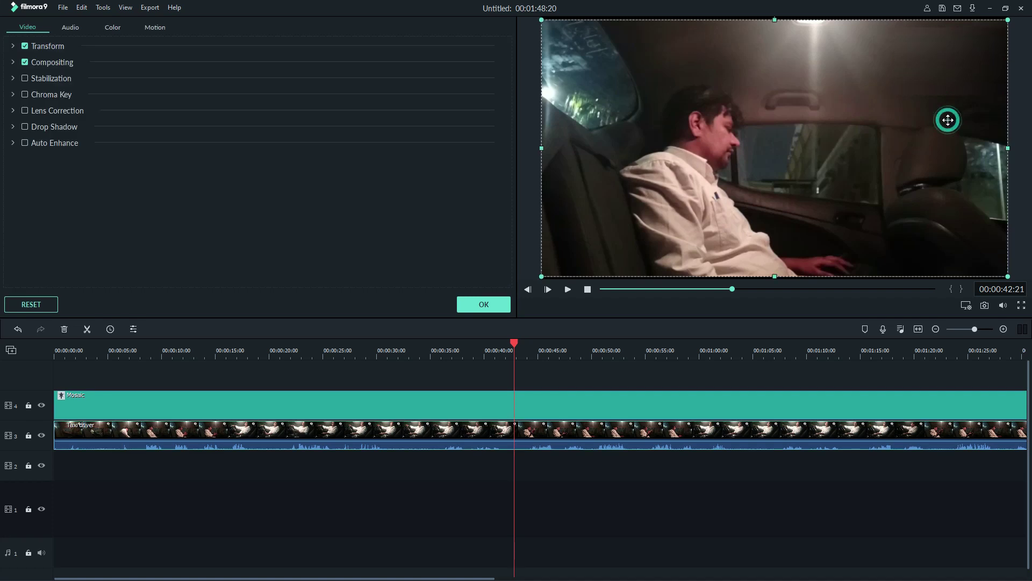
{"action": "left_click", "coordinate": [848, 82]}
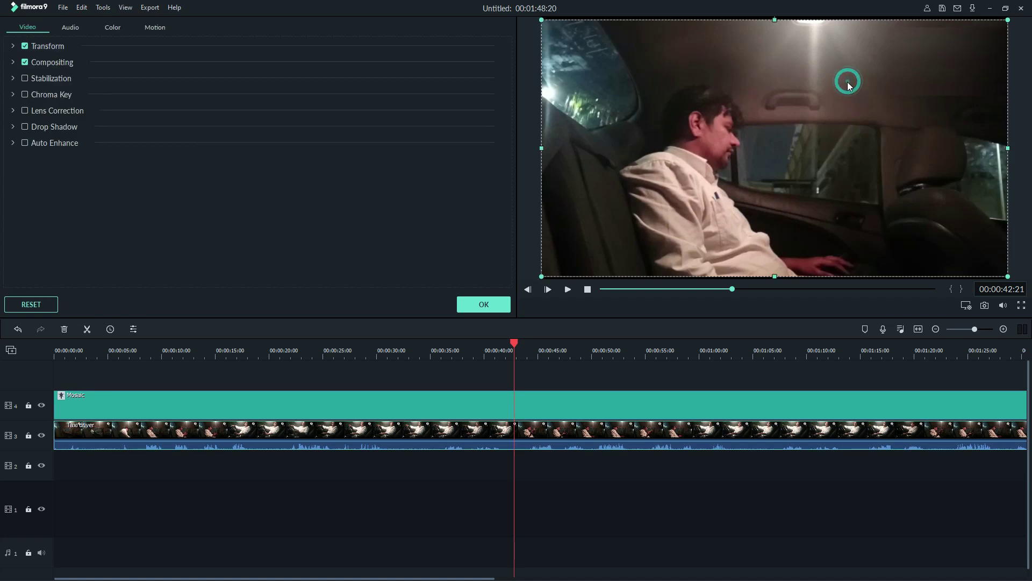
Play and pause the clip to check the blur, then apply the mosaic settings.
{"action": "left_click", "coordinate": [567, 290]}
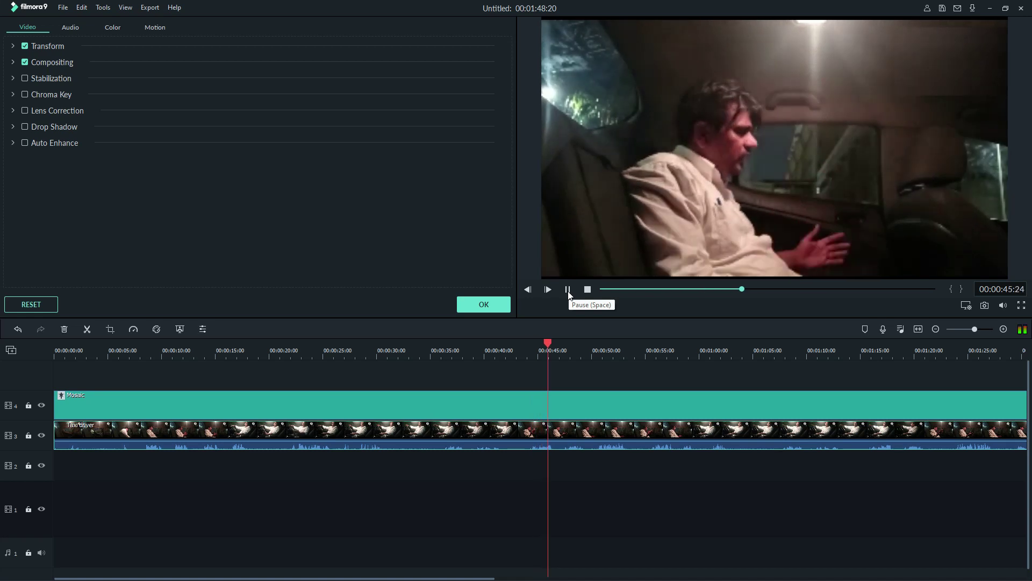
{"action": "left_click", "coordinate": [567, 290]}
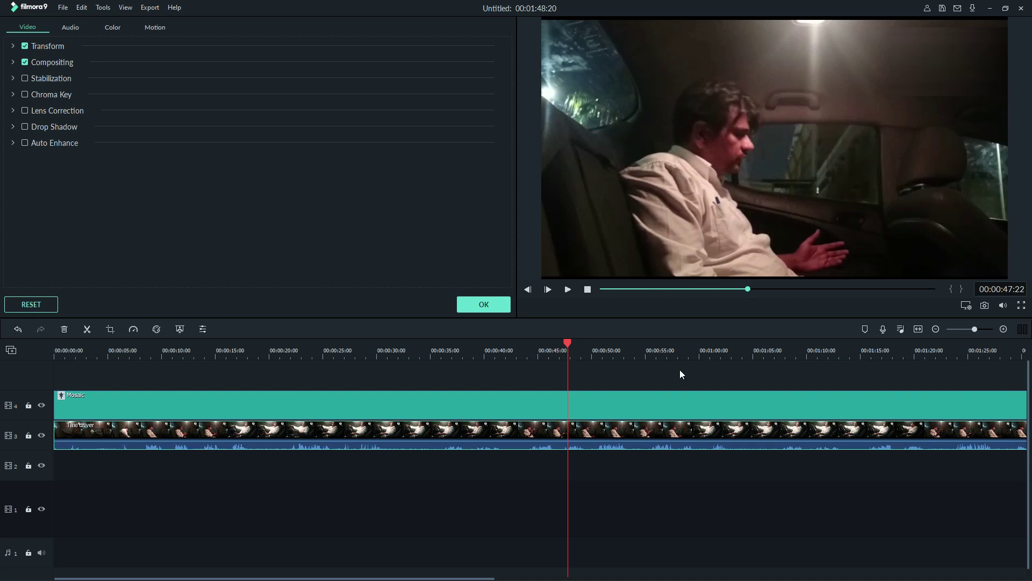
{"action": "left_click", "coordinate": [492, 308]}
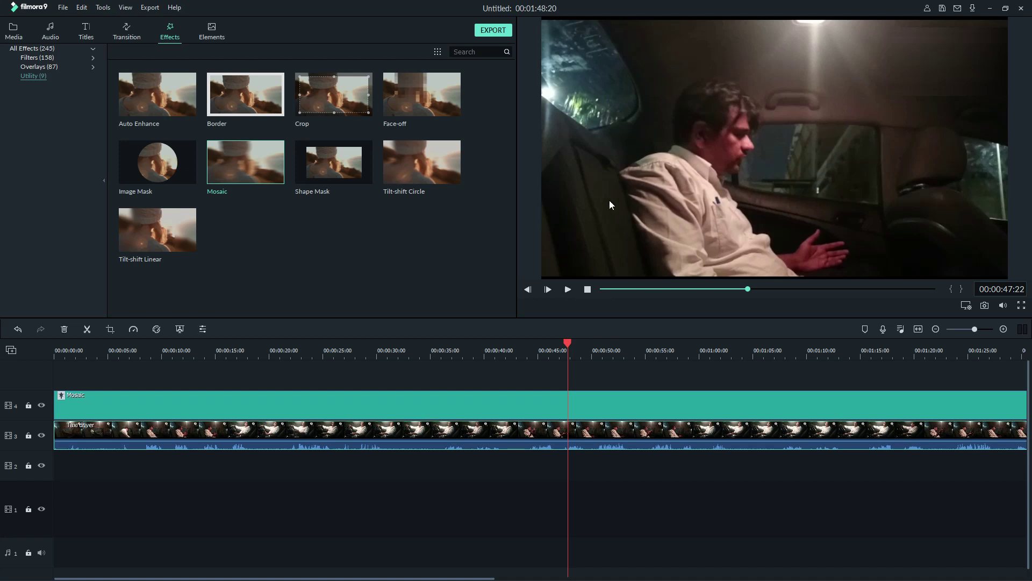
{"action": "left_click", "coordinate": [644, 168]}
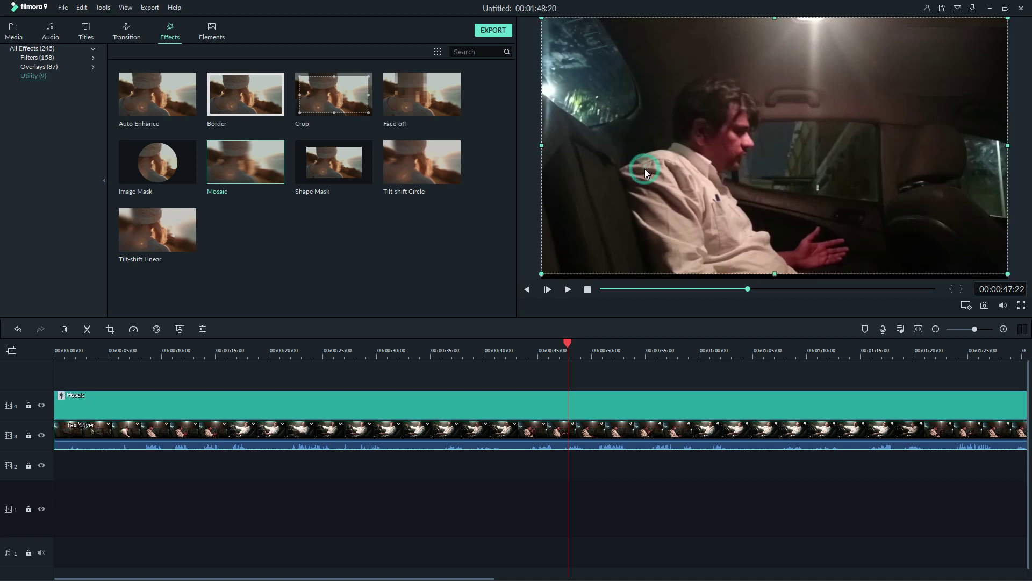